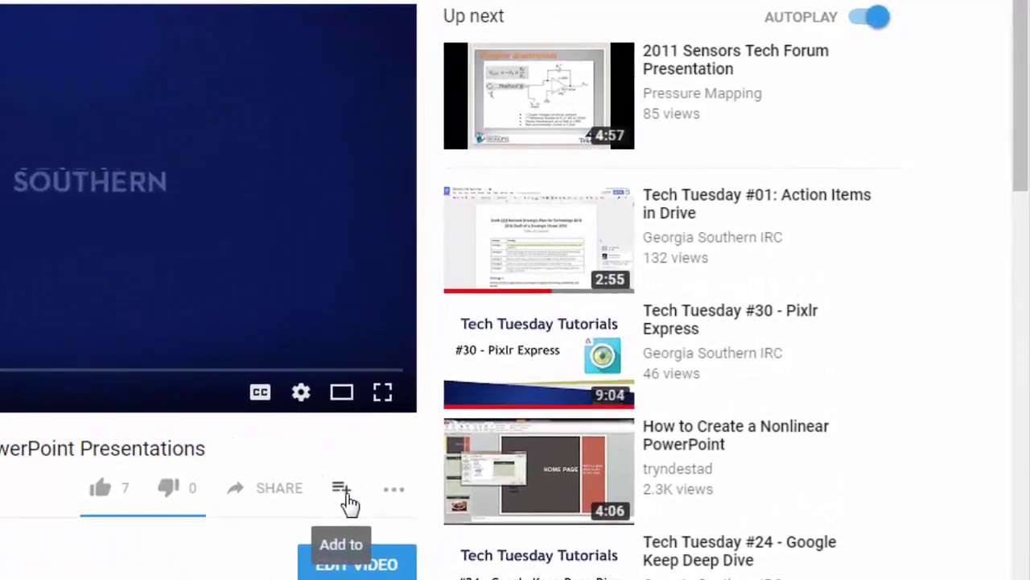
Step: Create an unlisted playlist named Demo from the Tech Tuesday #32 video so that it includes this video
left_click(347, 494)
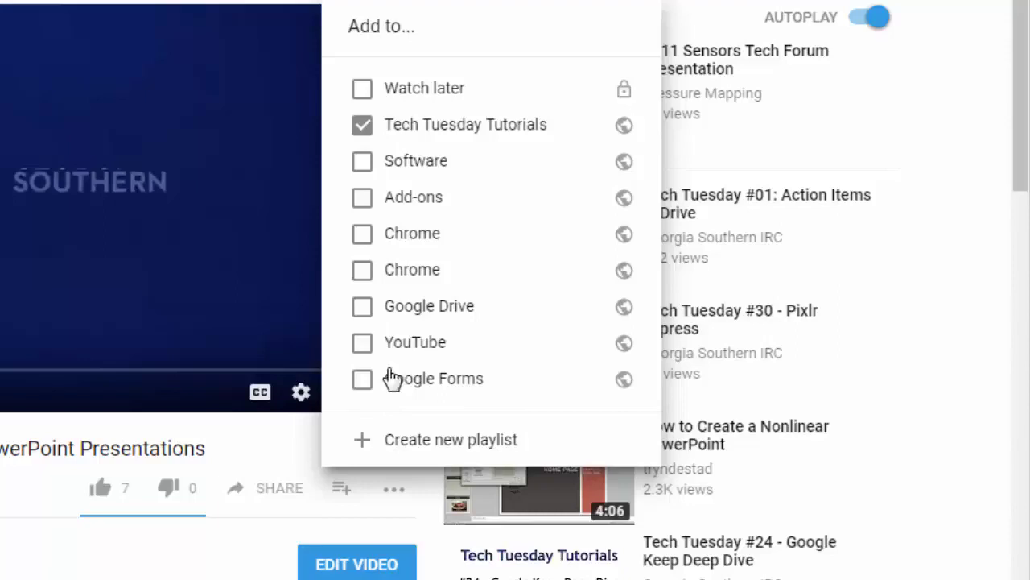
left_click(426, 455)
left_click(448, 364)
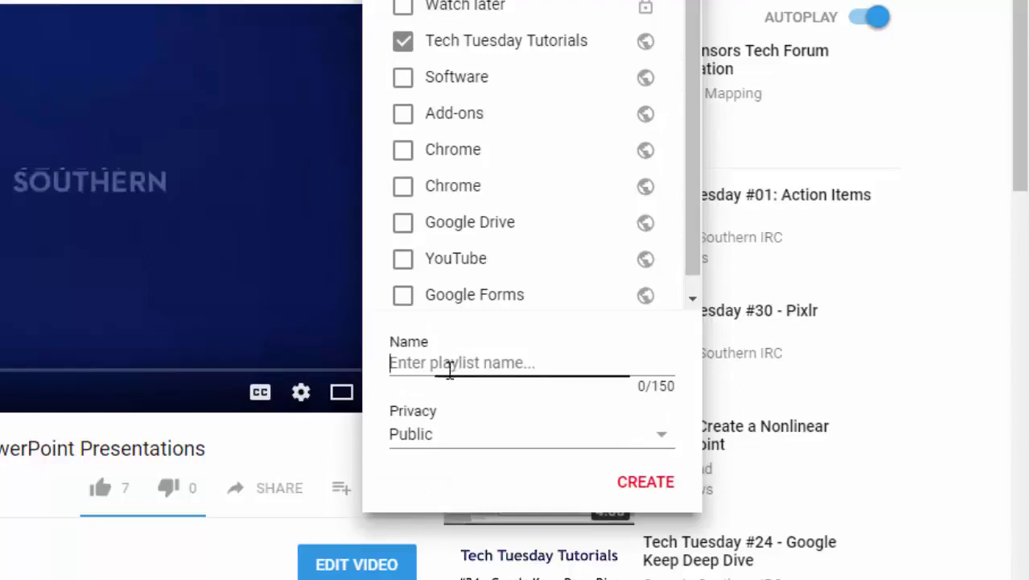
type("Demo")
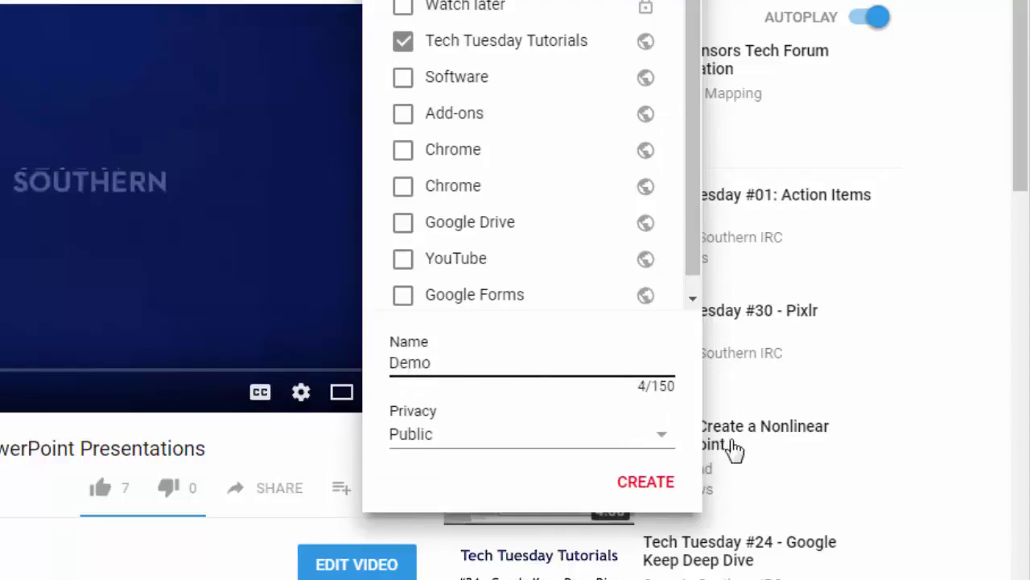
left_click(488, 435)
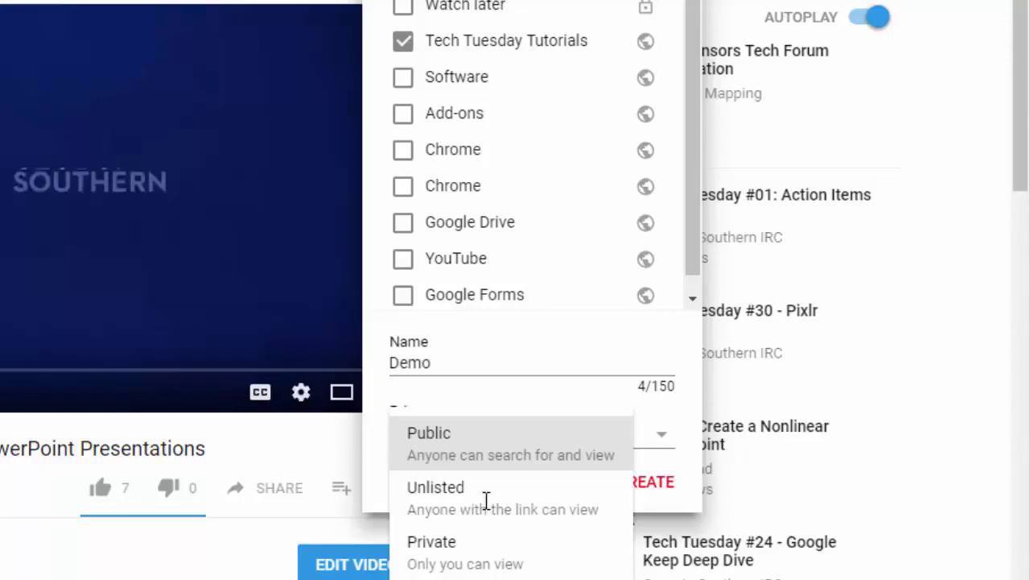
left_click(455, 492)
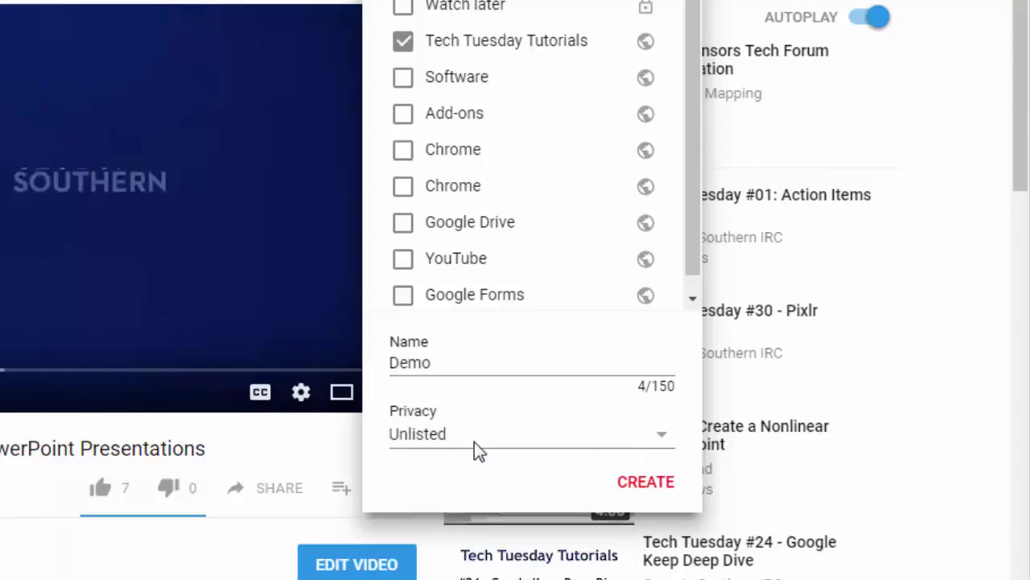
left_click(442, 431)
left_click(447, 492)
left_click(654, 480)
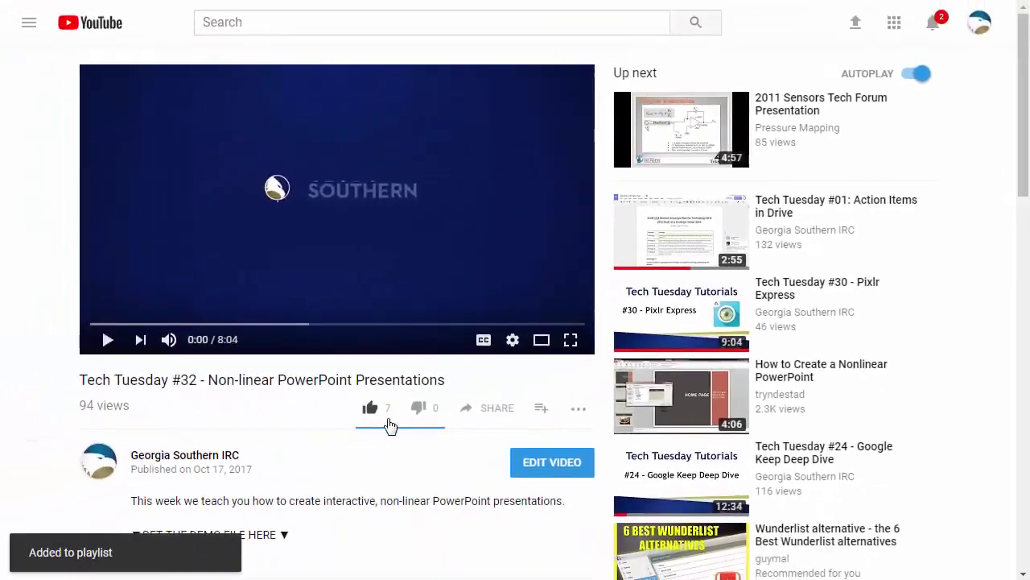
Step: Open the suggested video Tech Tuesday #37 - New Google Calendar and add it to the Demo playlist
scroll(805, 367, "down", 3)
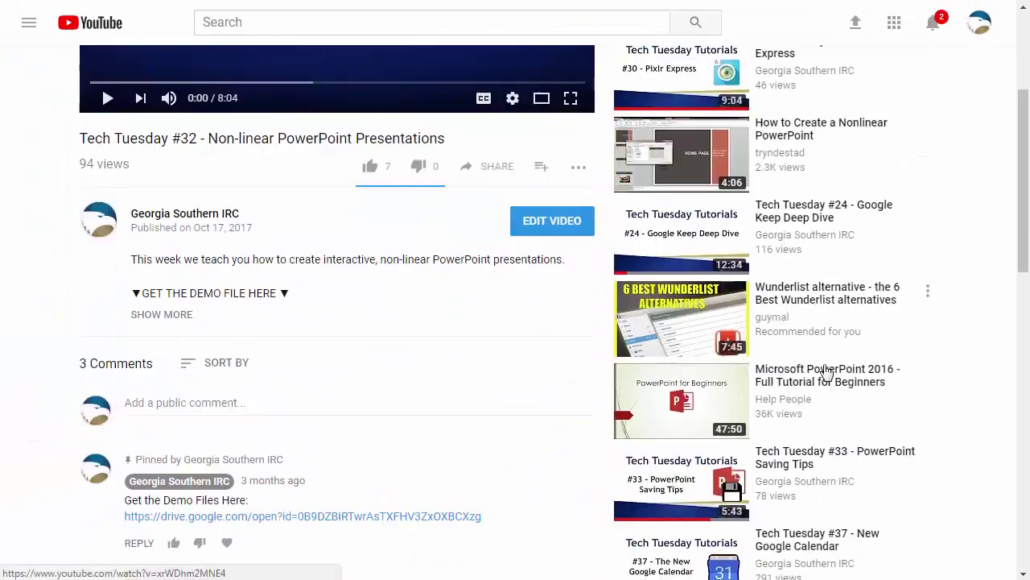
scroll(800, 459, "down", 2)
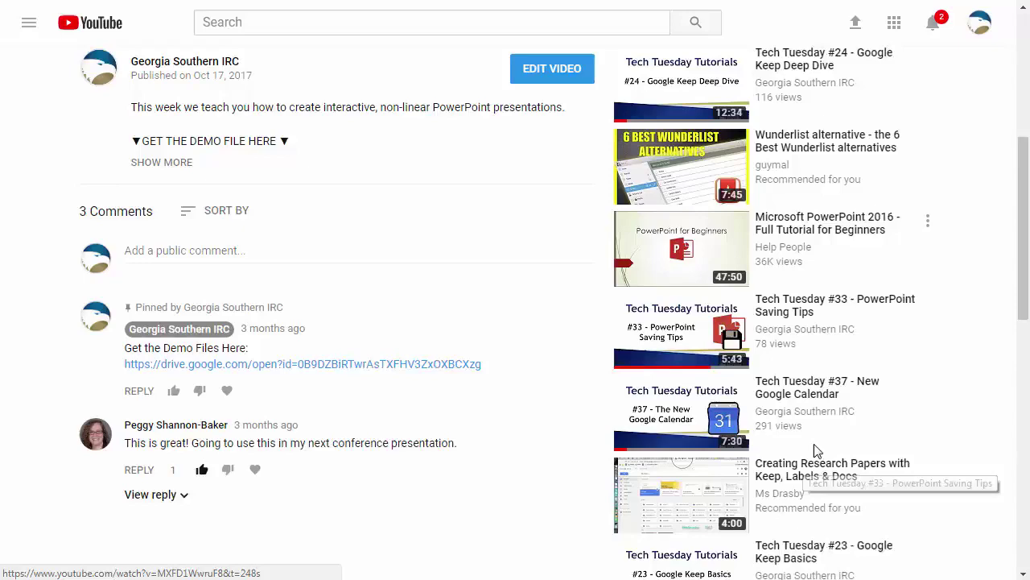
left_click(805, 393)
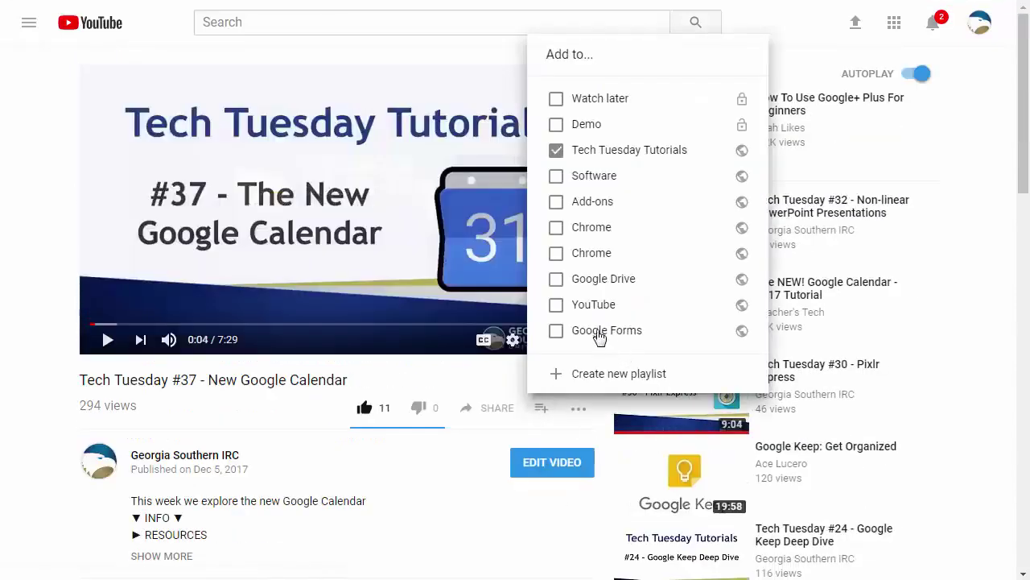
left_click(555, 126)
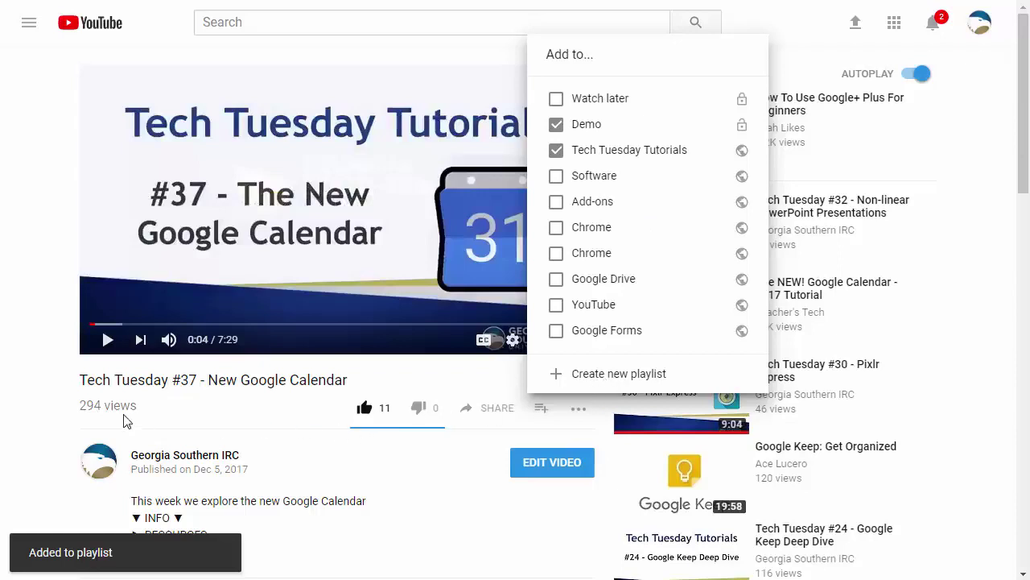
left_click(36, 384)
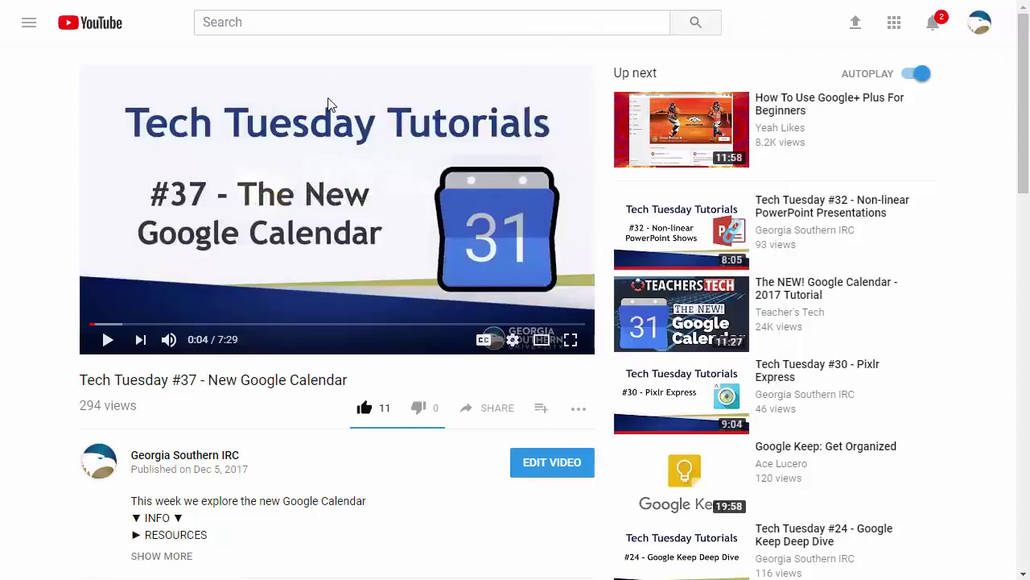
Step: Look through the full list of playlists in the account's library and close it again
left_click(28, 24)
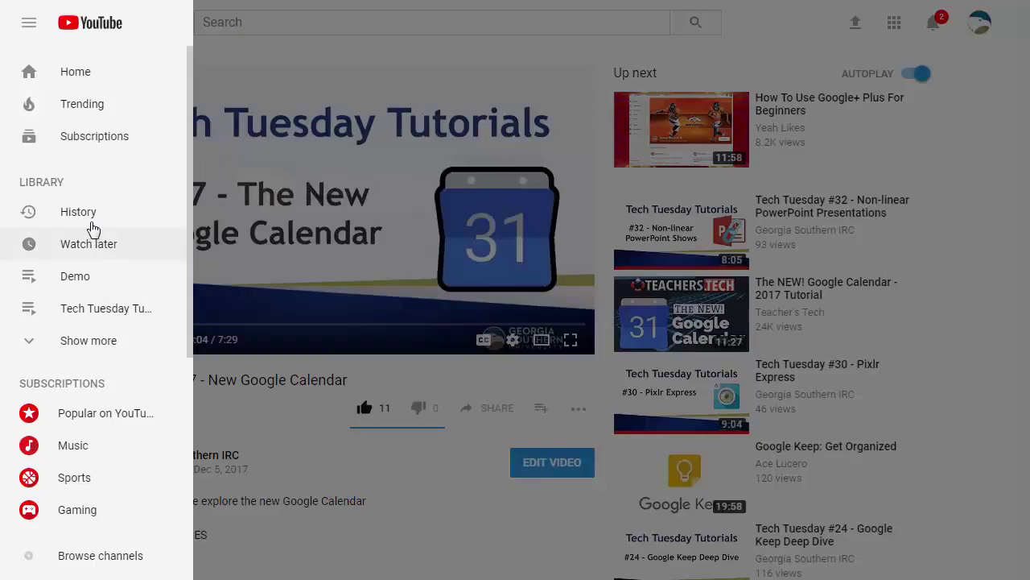
left_click(87, 343)
scroll(87, 342, "down", 1)
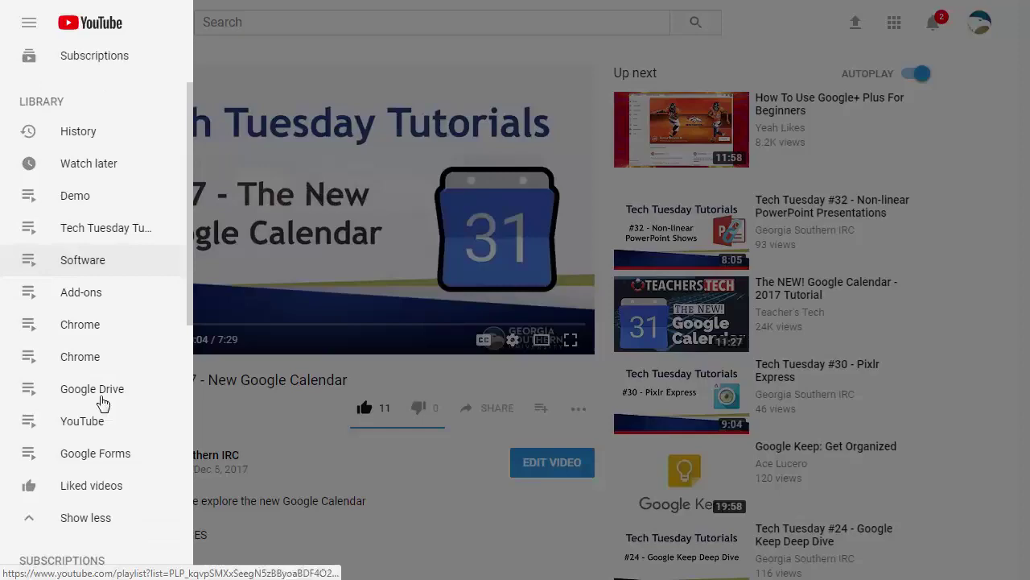
left_click(202, 36)
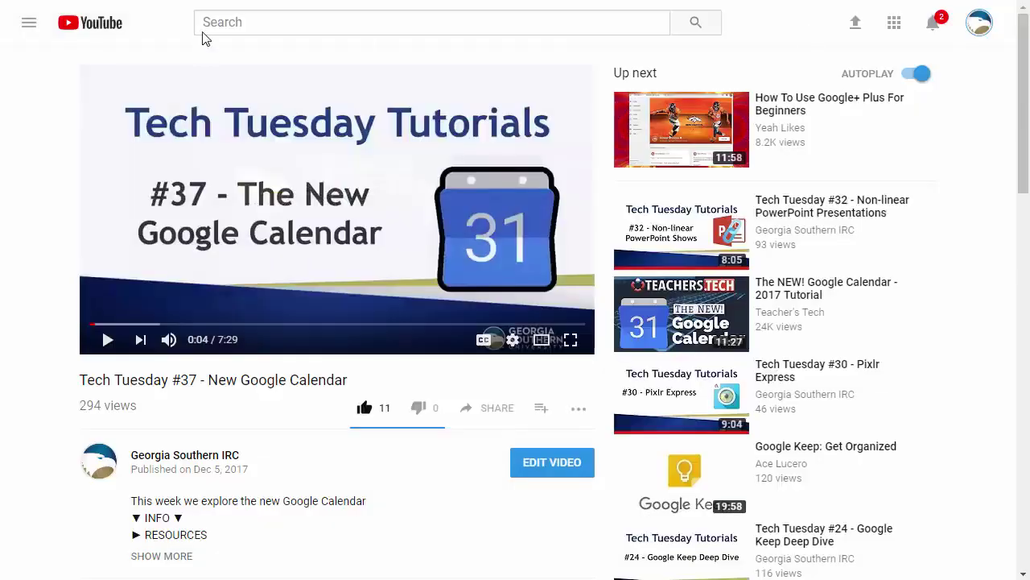
Step: Open the account's own channel and view its created playlists
left_click(982, 26)
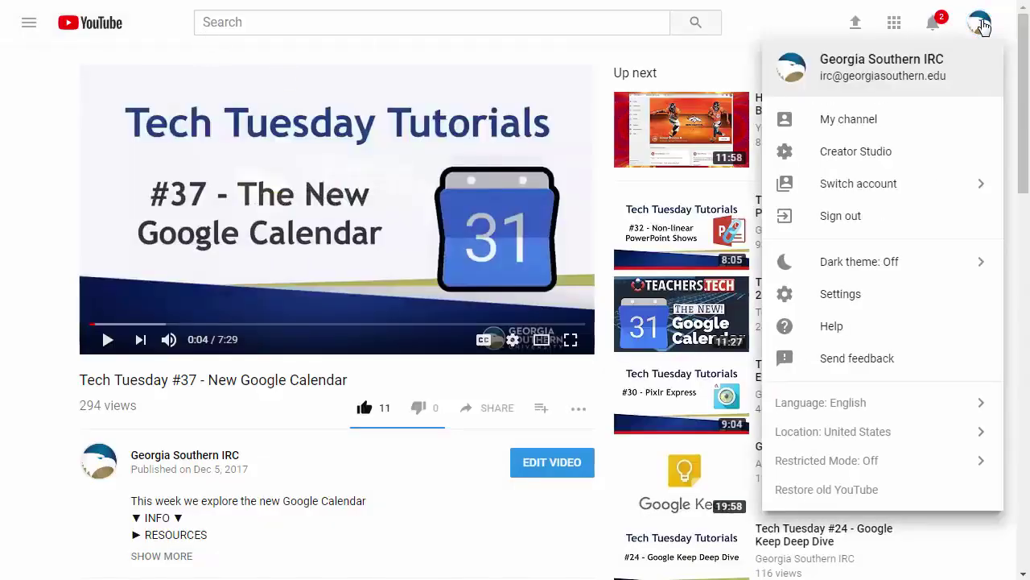
left_click(845, 121)
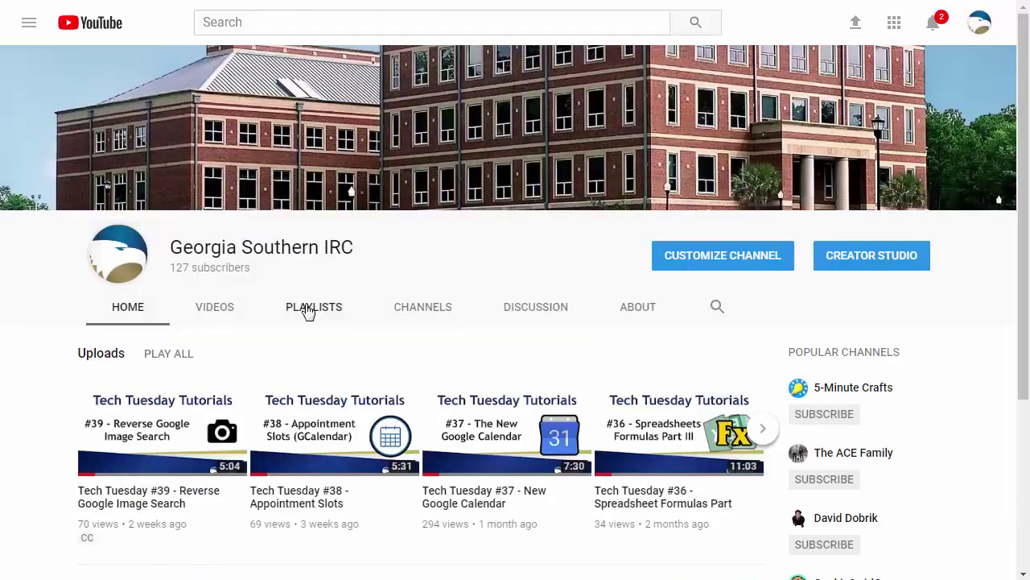
left_click(306, 310)
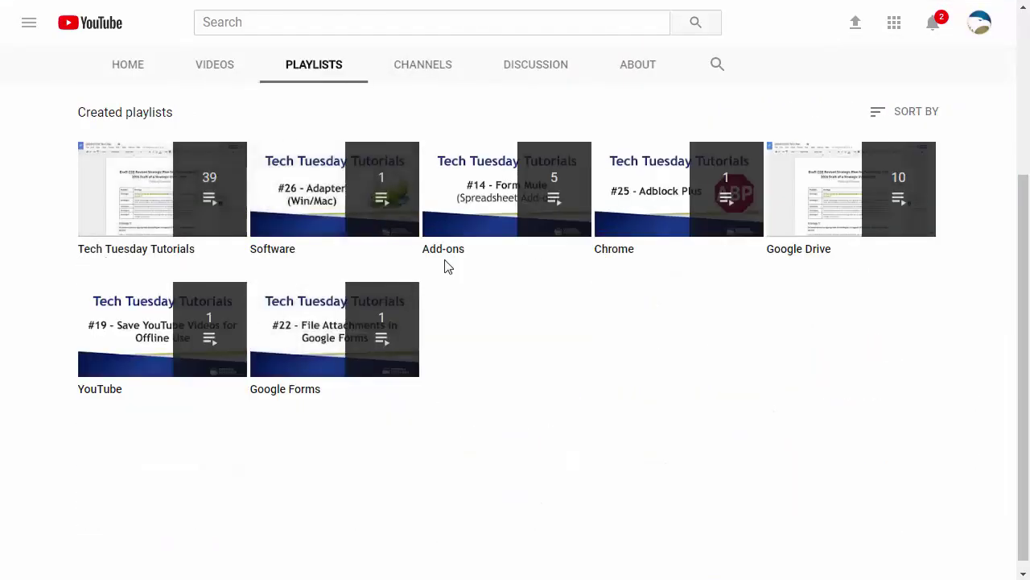
Step: Open the Demo playlist from the library and check the options available for its first video
left_click(28, 24)
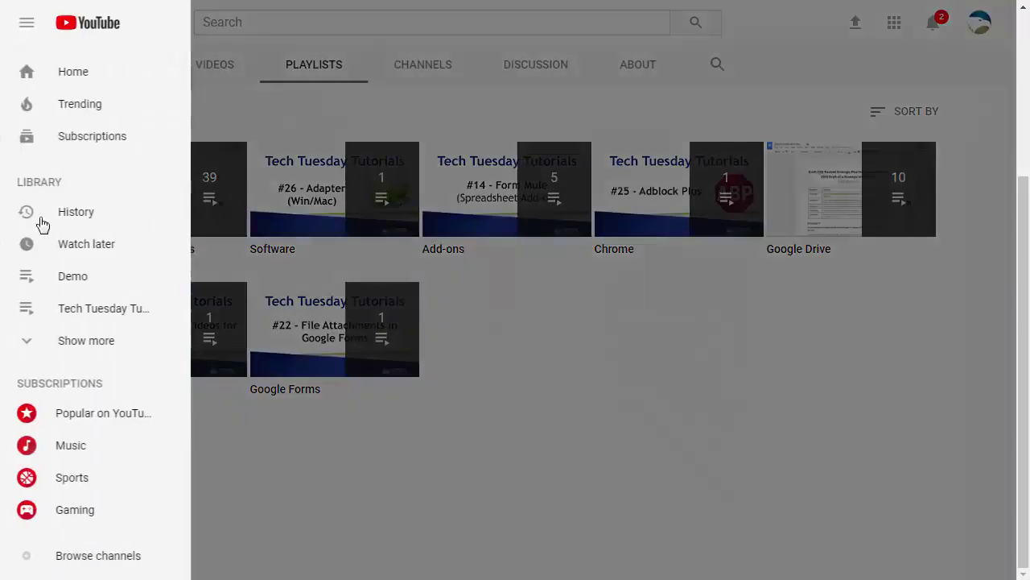
left_click(76, 276)
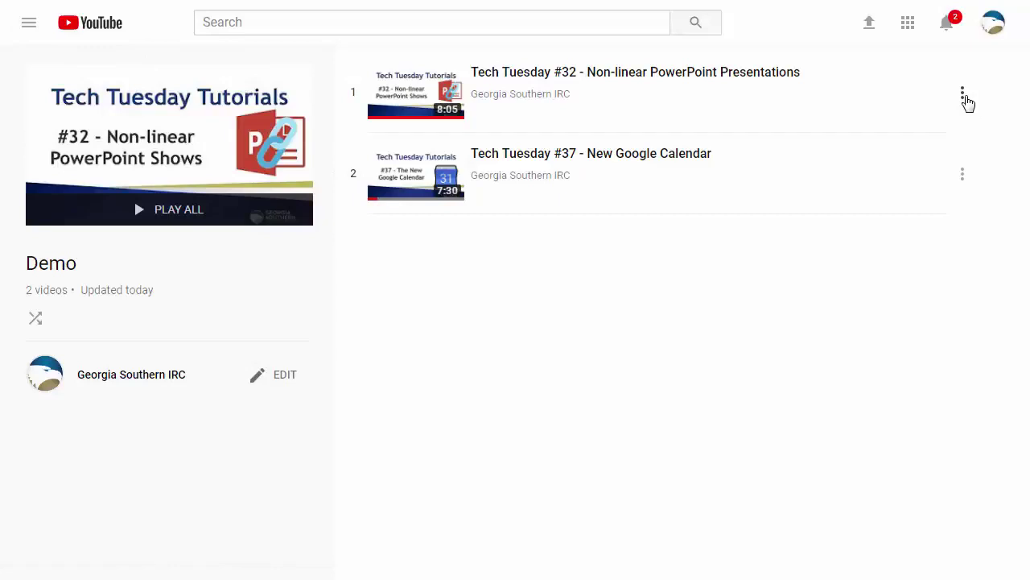
left_click(962, 95)
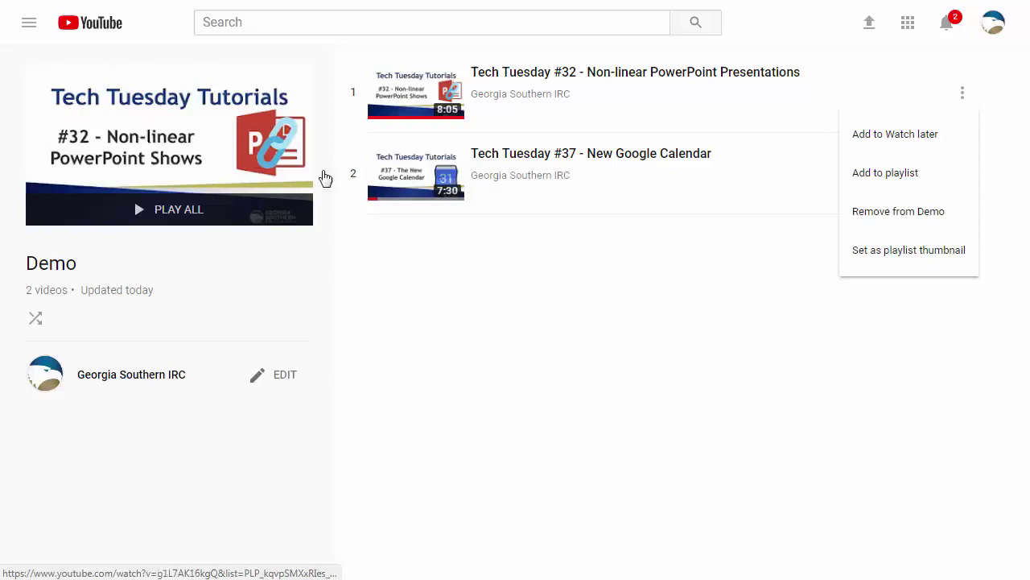
left_click(769, 330)
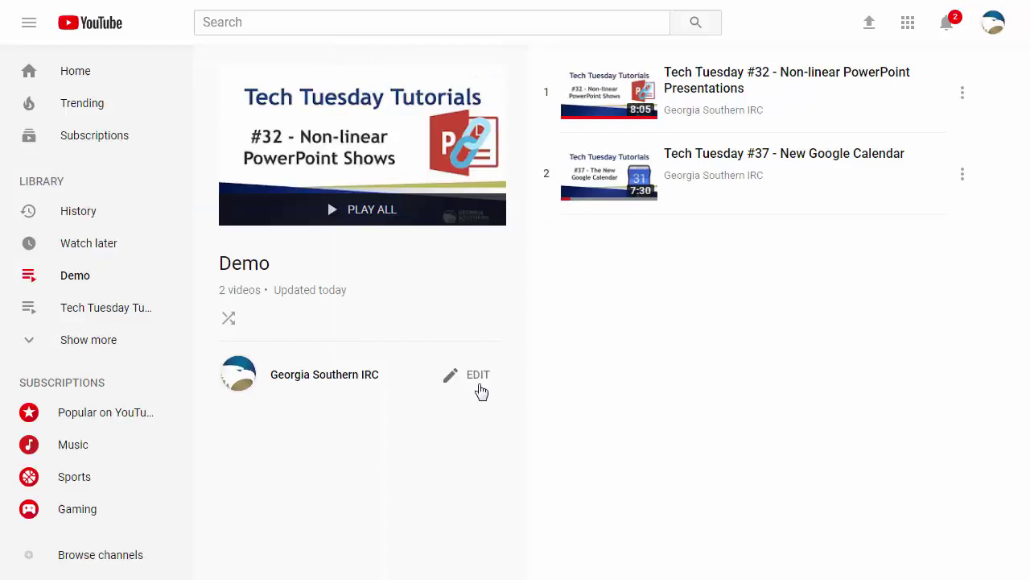
Step: Open the Demo playlist for editing and display its sharing link
left_click(480, 378)
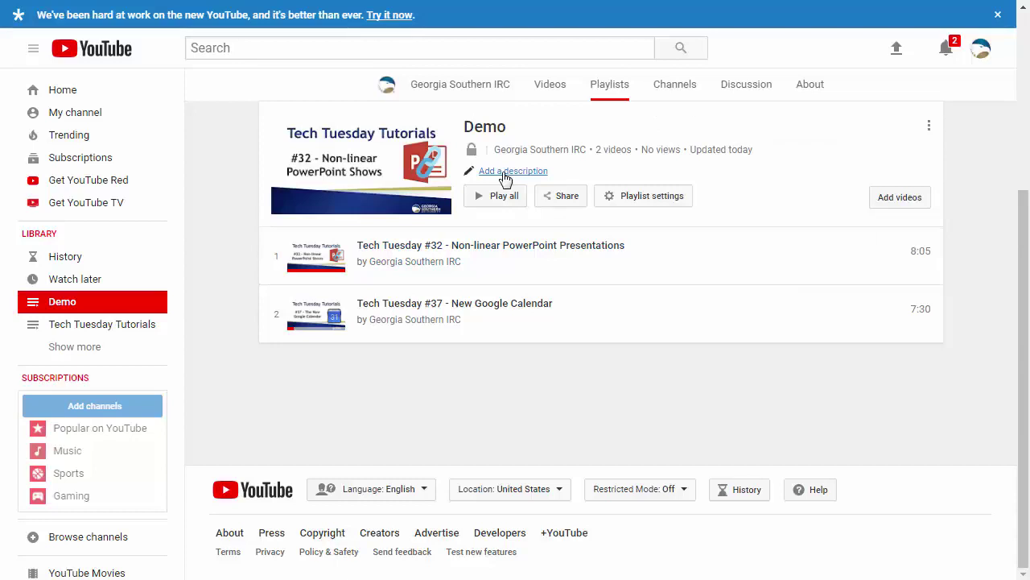
left_click(568, 203)
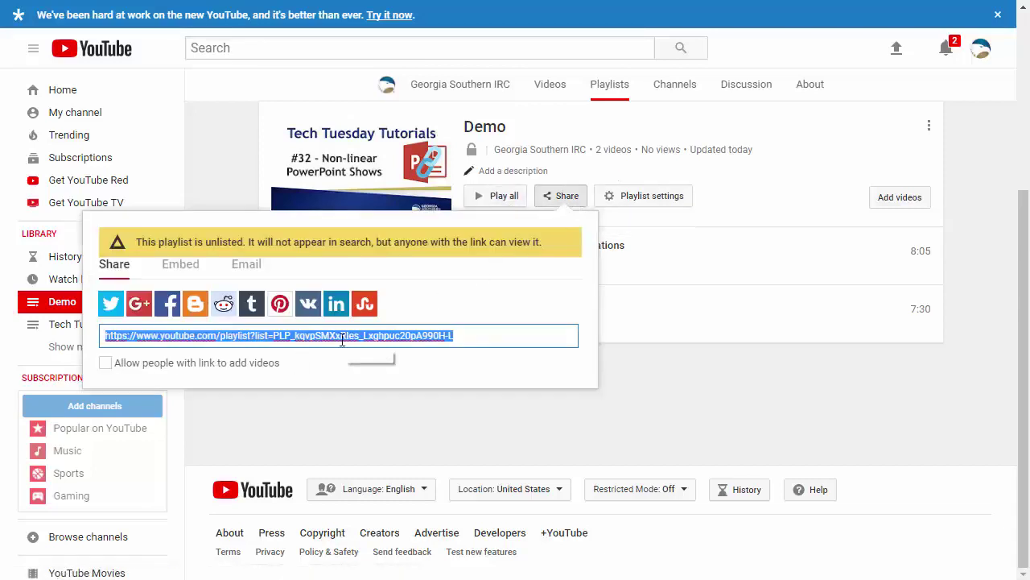
Step: Play all videos of the Demo playlist and highlight the video ID and the playlist ID within the page address
left_click(499, 196)
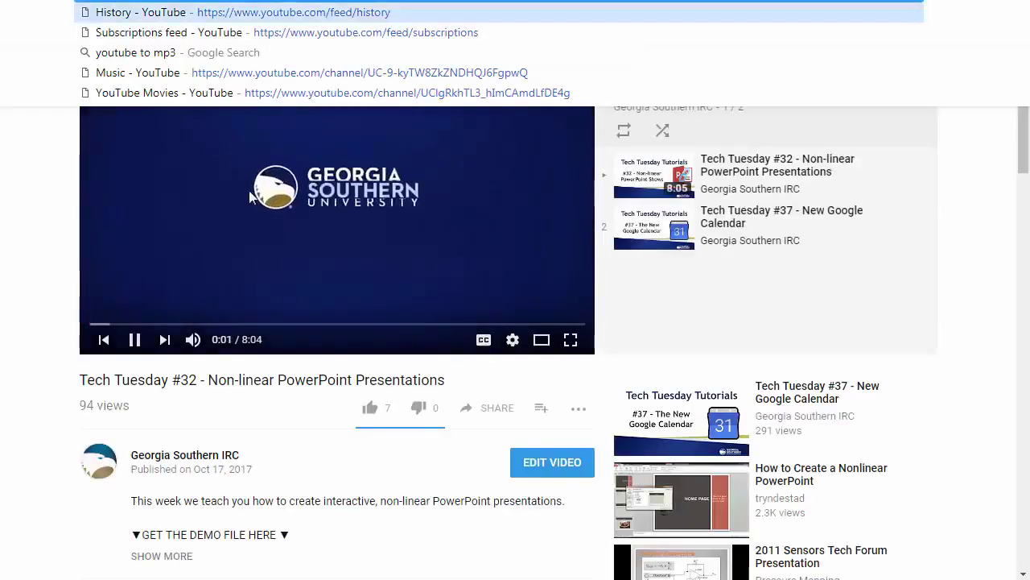
left_click(311, 4)
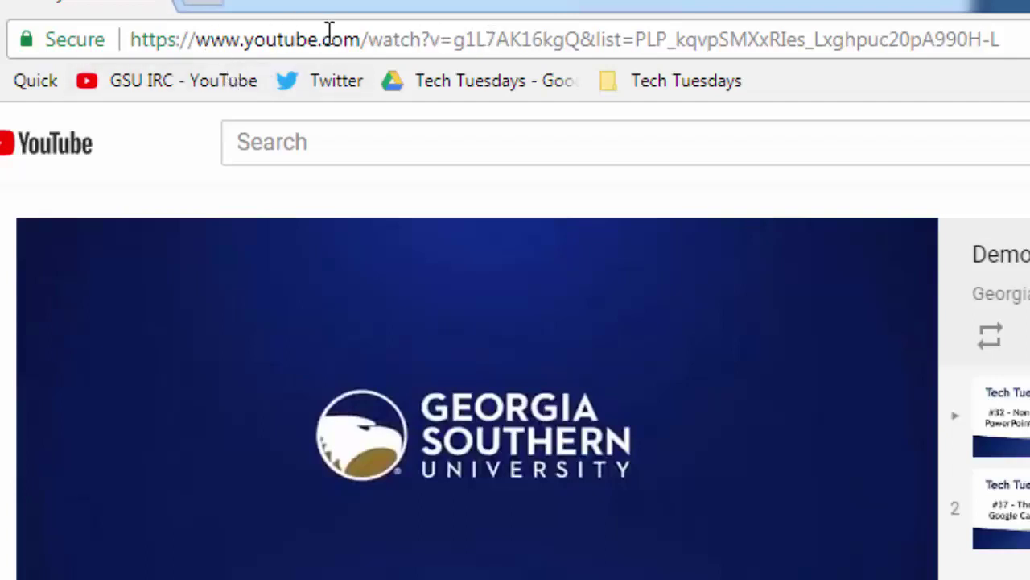
left_click(452, 42)
left_click_drag(465, 48, 587, 55)
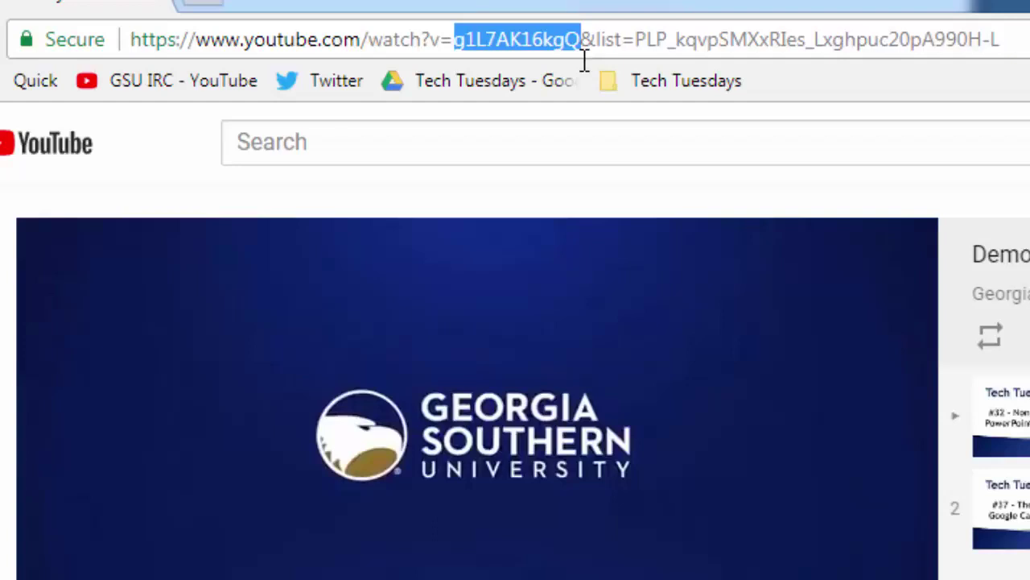
left_click_drag(598, 42, 739, 60)
left_click(637, 40)
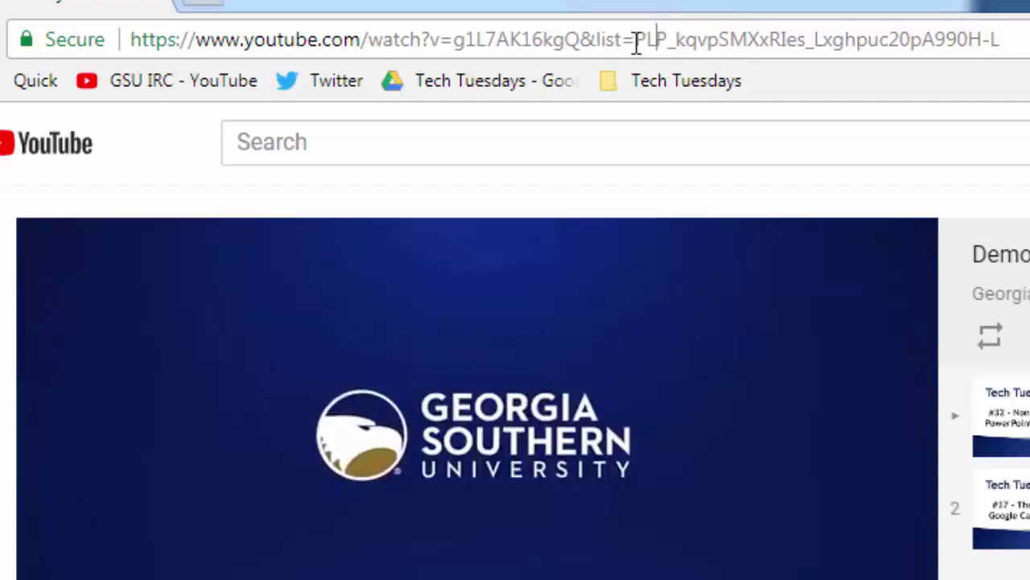
left_click_drag(637, 39, 1016, 45)
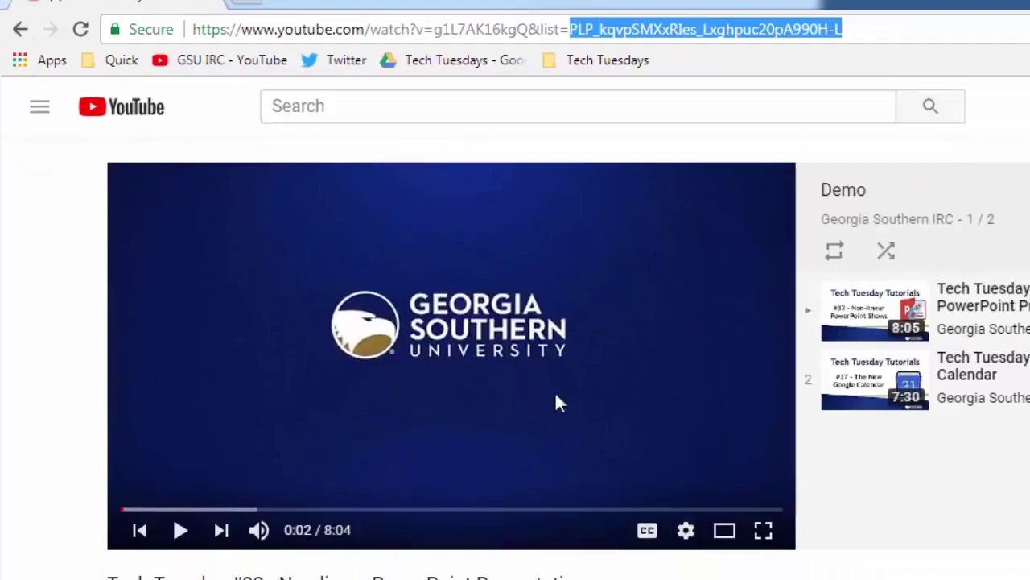
Step: Move the video playback to about 3:28 and copy the video URL at the current time
left_click(407, 510)
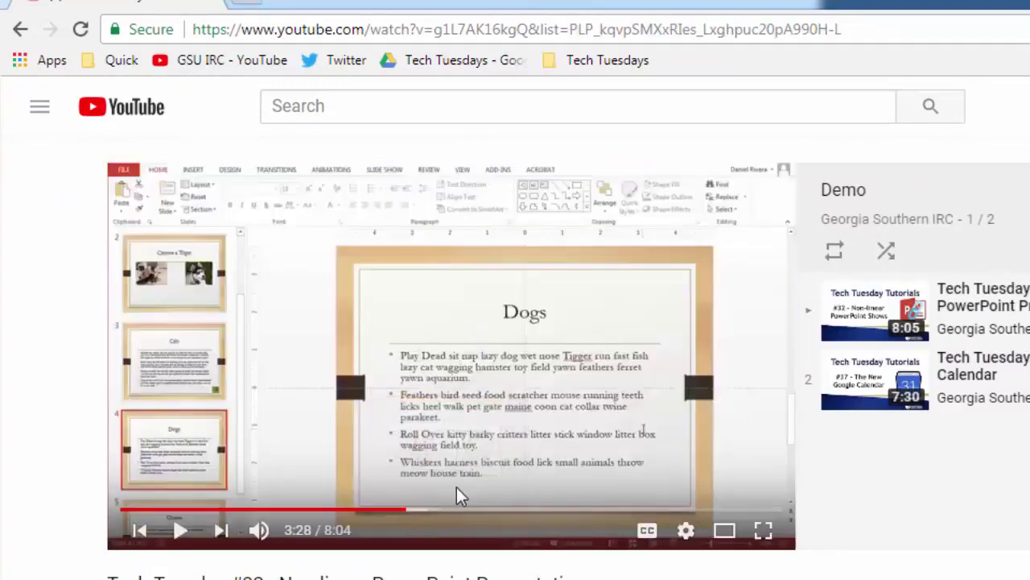
right_click(449, 281)
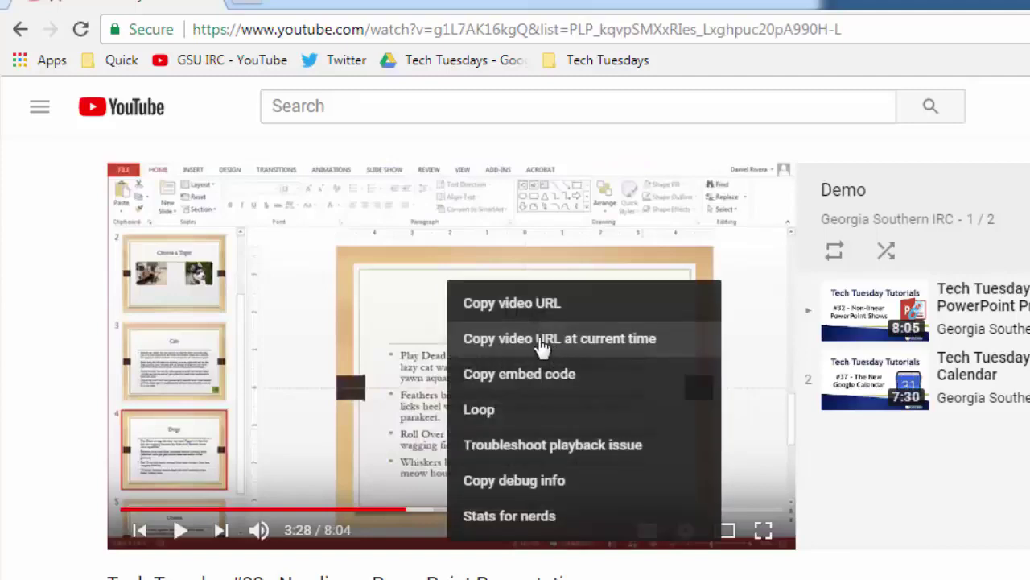
left_click(582, 350)
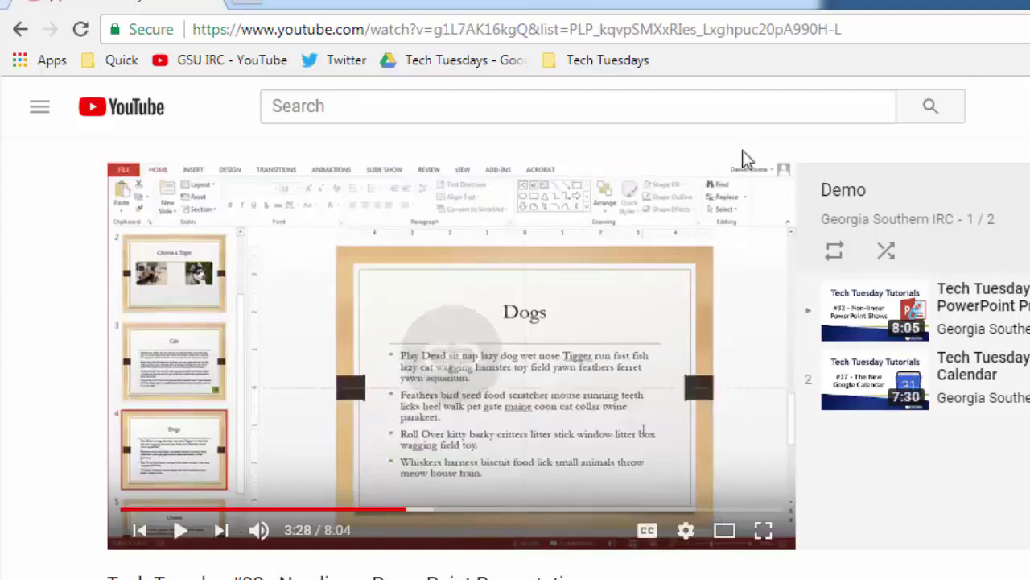
Step: Load the copied timestamped URL in place of the current page address and pause the video
left_click(830, 35)
right_click(830, 36)
left_click(887, 168)
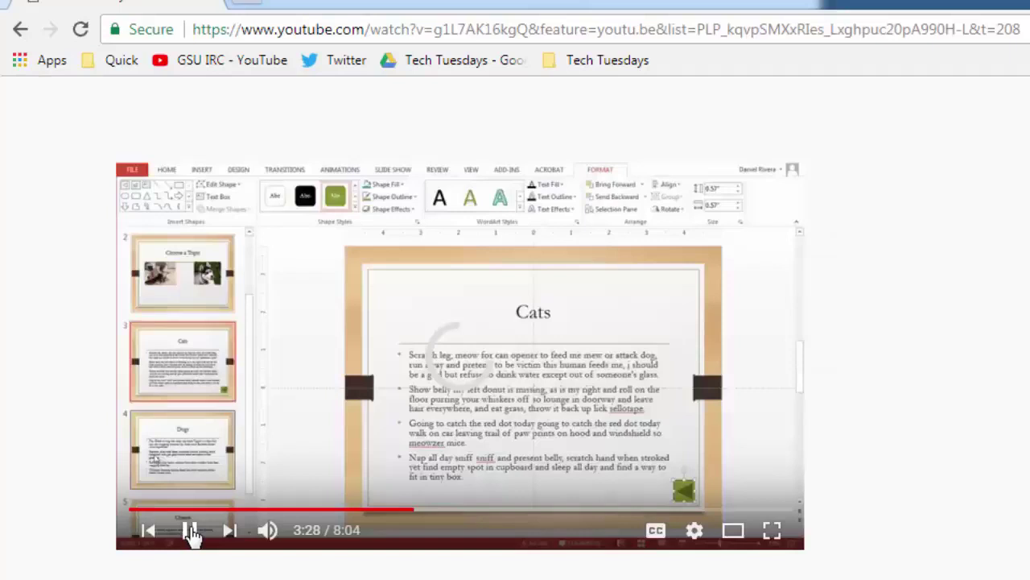
left_click(180, 530)
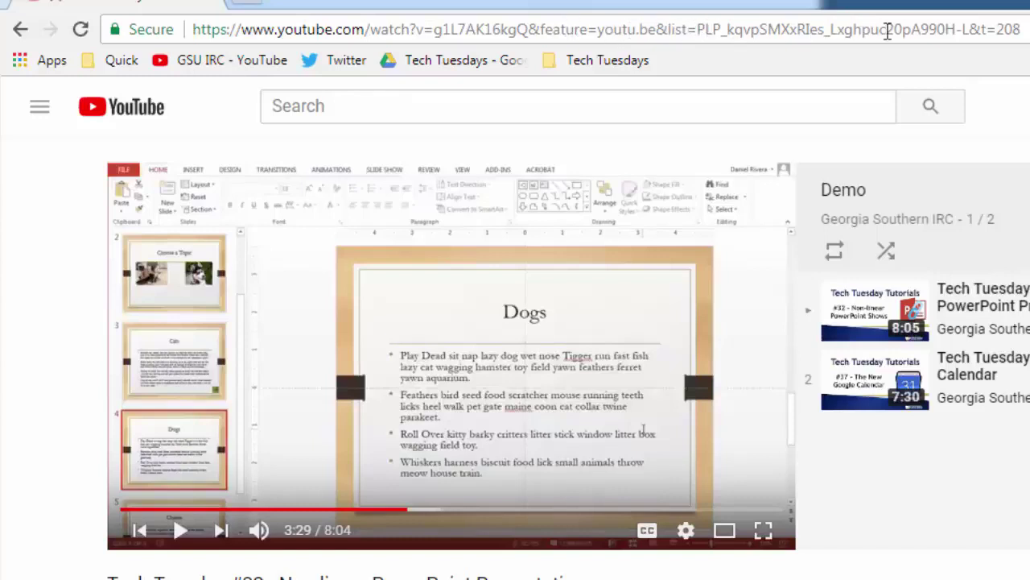
Step: Highlight the time parameter &t=208 at the end of the page address, and clear the selection
left_click_drag(970, 30, 1021, 30)
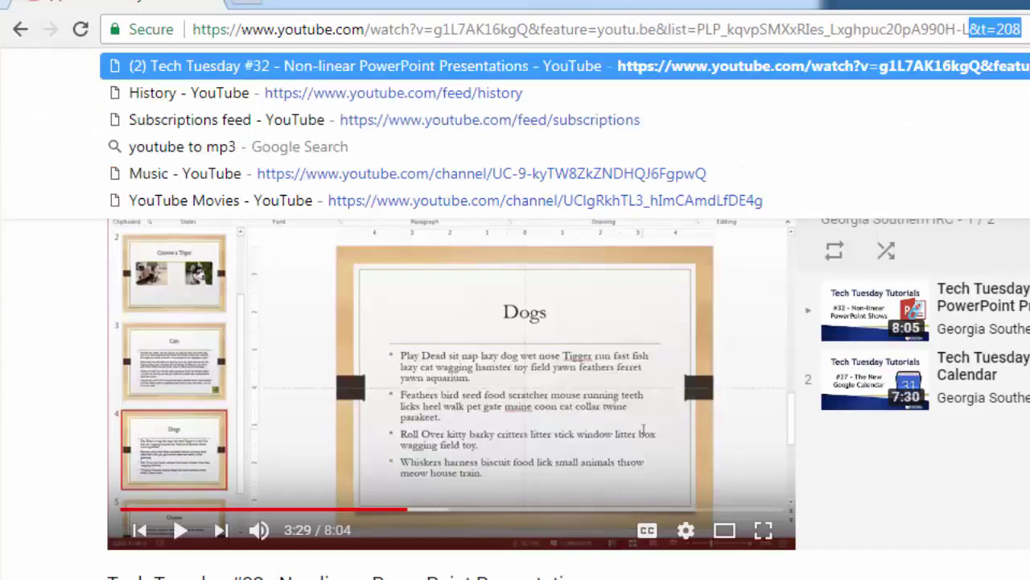
left_click(975, 30)
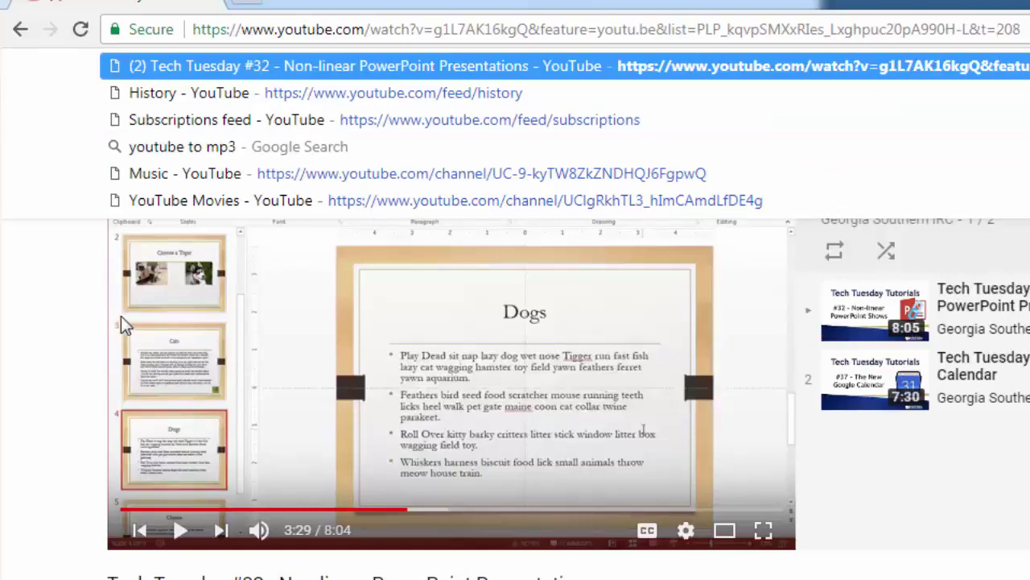
Step: Open the sharing options of the Tech Tuesday #32 video, make its link start at 3:31, and select the link
left_click(85, 297)
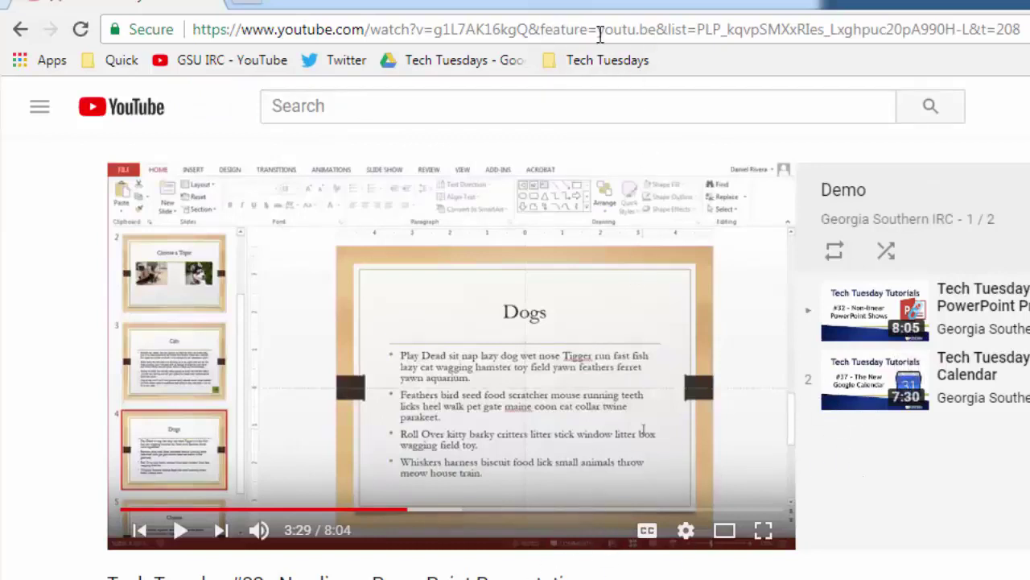
left_click(511, 293)
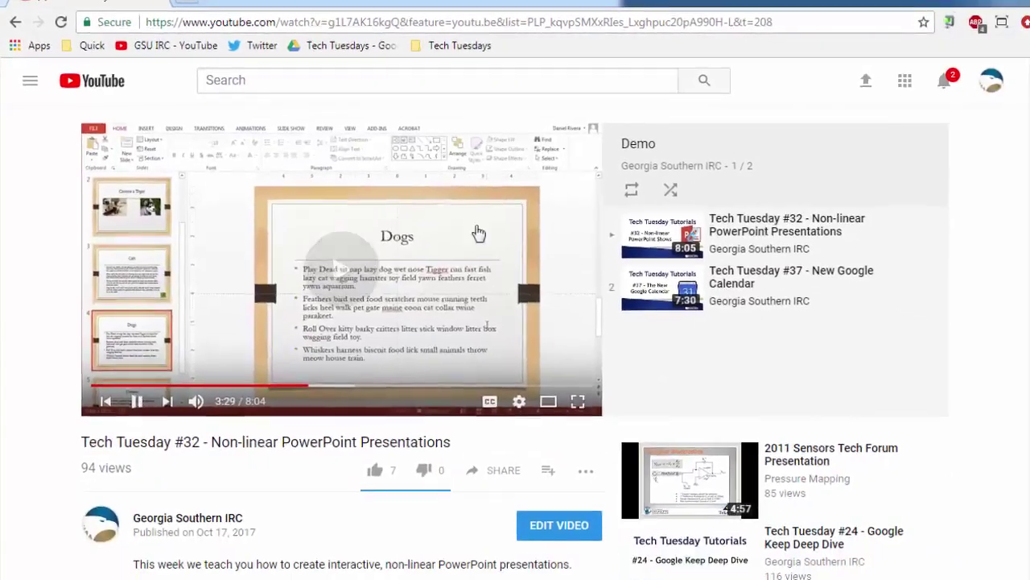
left_click(489, 470)
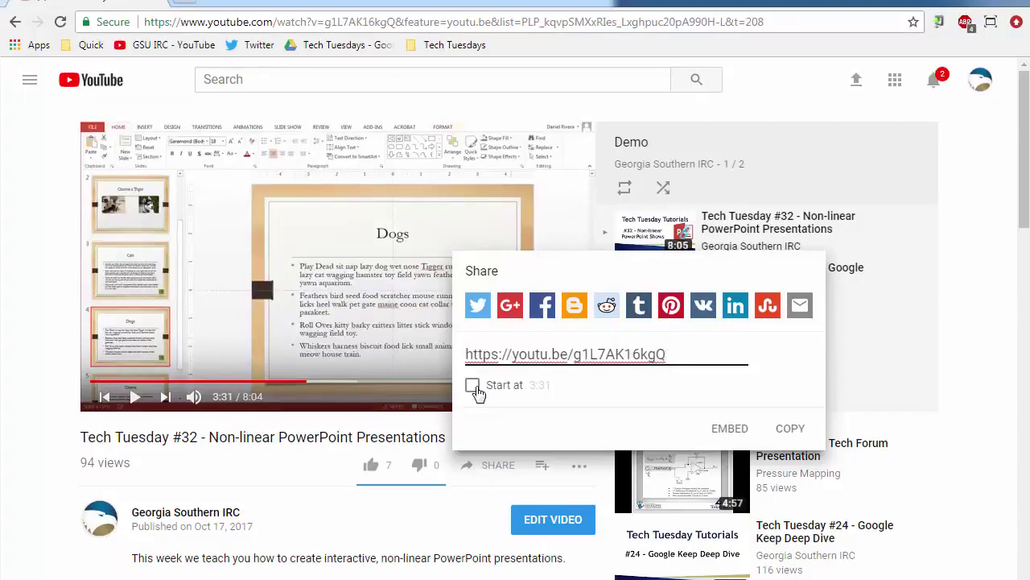
left_click(473, 384)
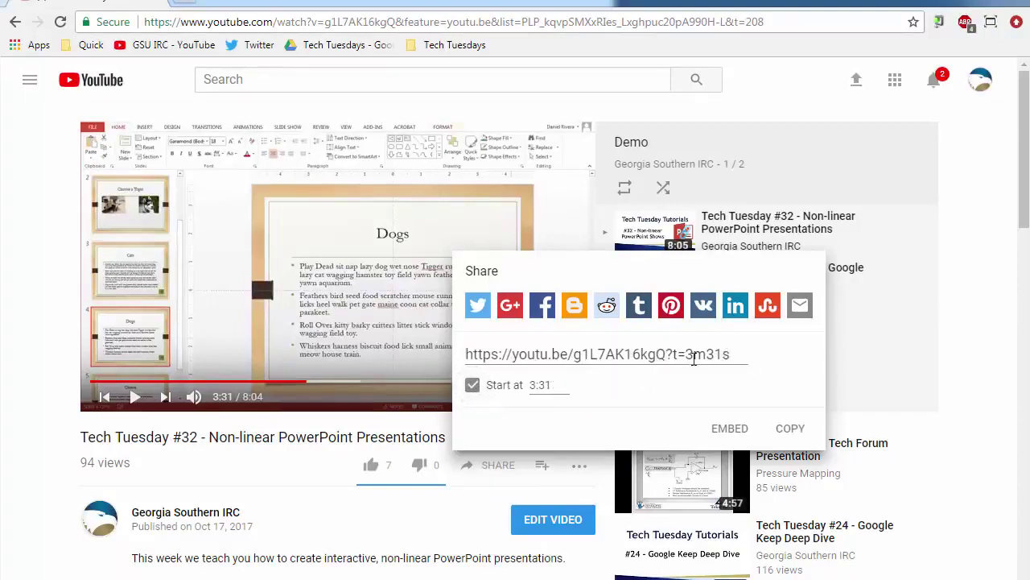
left_click(688, 355)
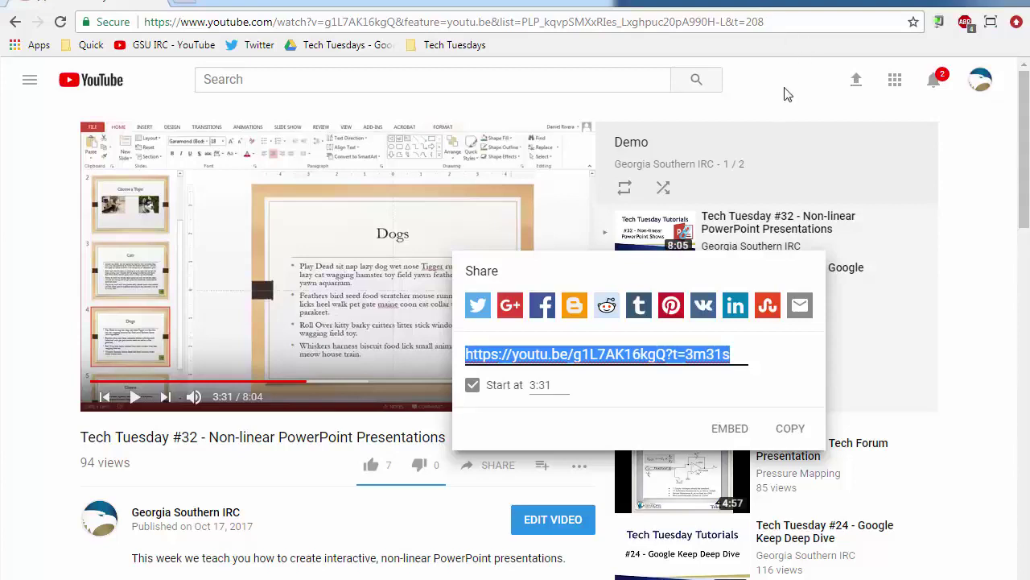
Step: Copy the timestamped sharing link and turn off its start time option
left_click(792, 428)
key("Tab")
key("space")
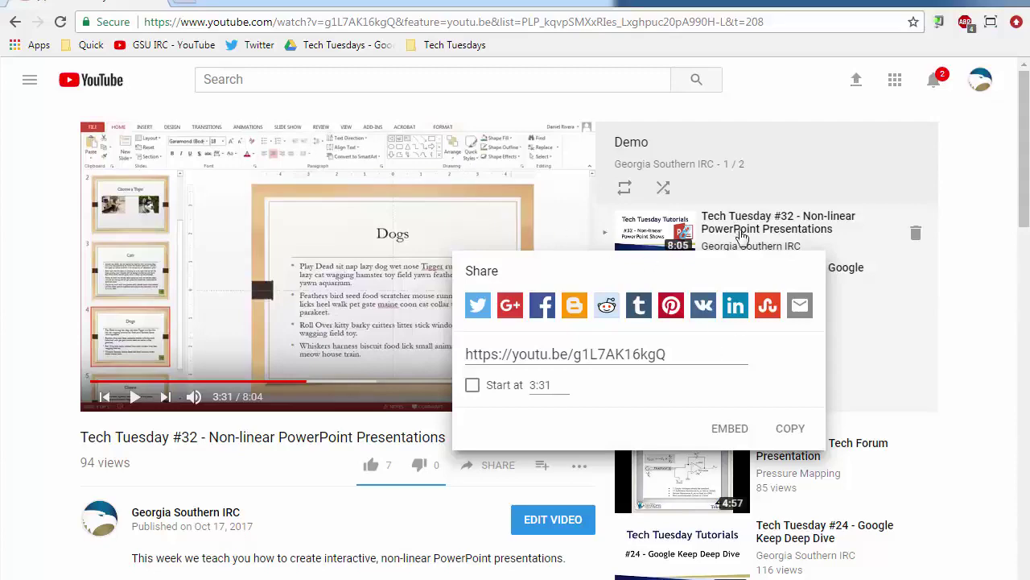
Step: Open the Tech Tuesday #23 - Google Keep Basics video and copy its URL at about 2:41 of playback
left_click(797, 539)
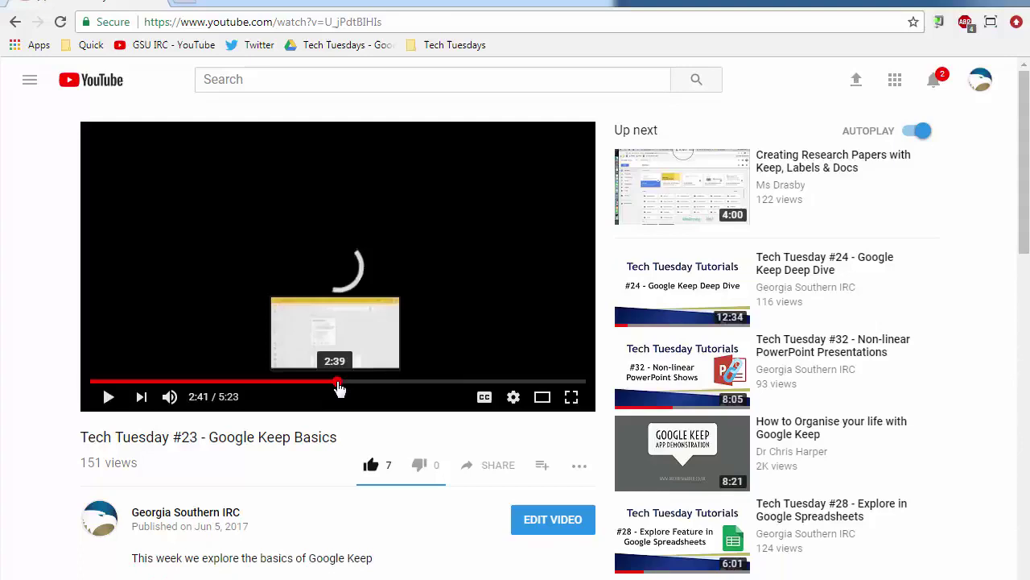
right_click(358, 361)
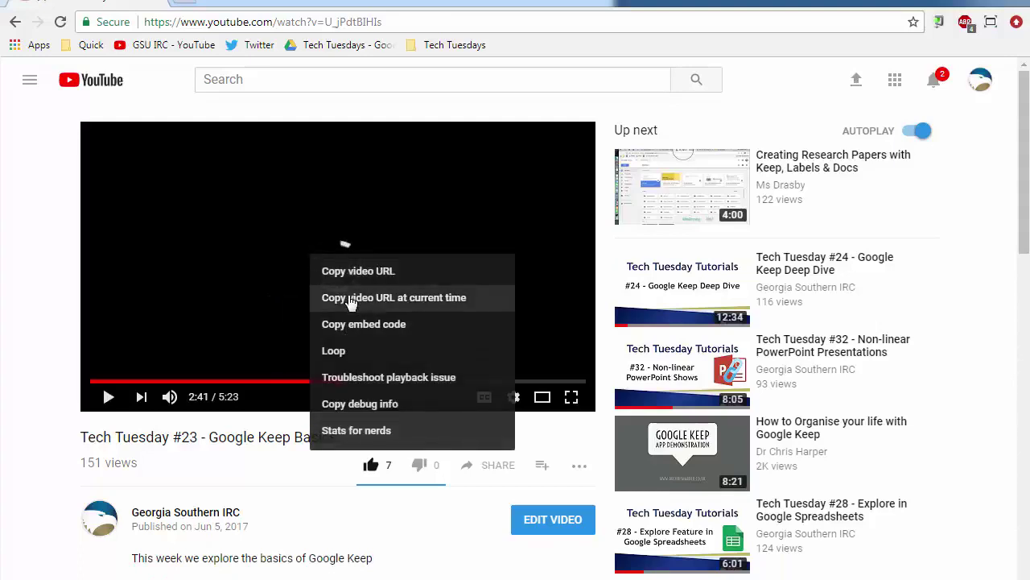
left_click(349, 298)
left_click(403, 22)
key("ctrl+v")
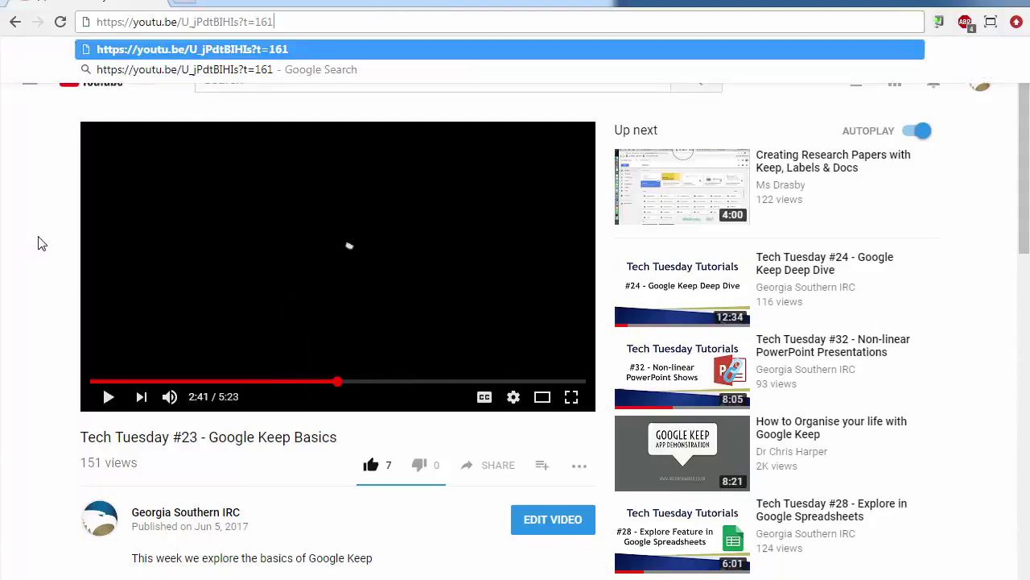
key("Return")
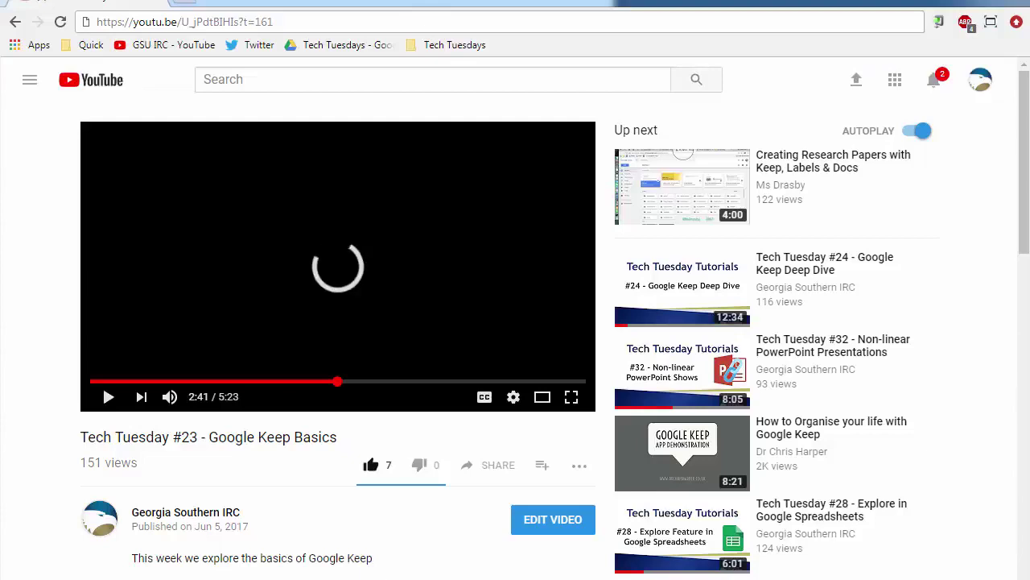